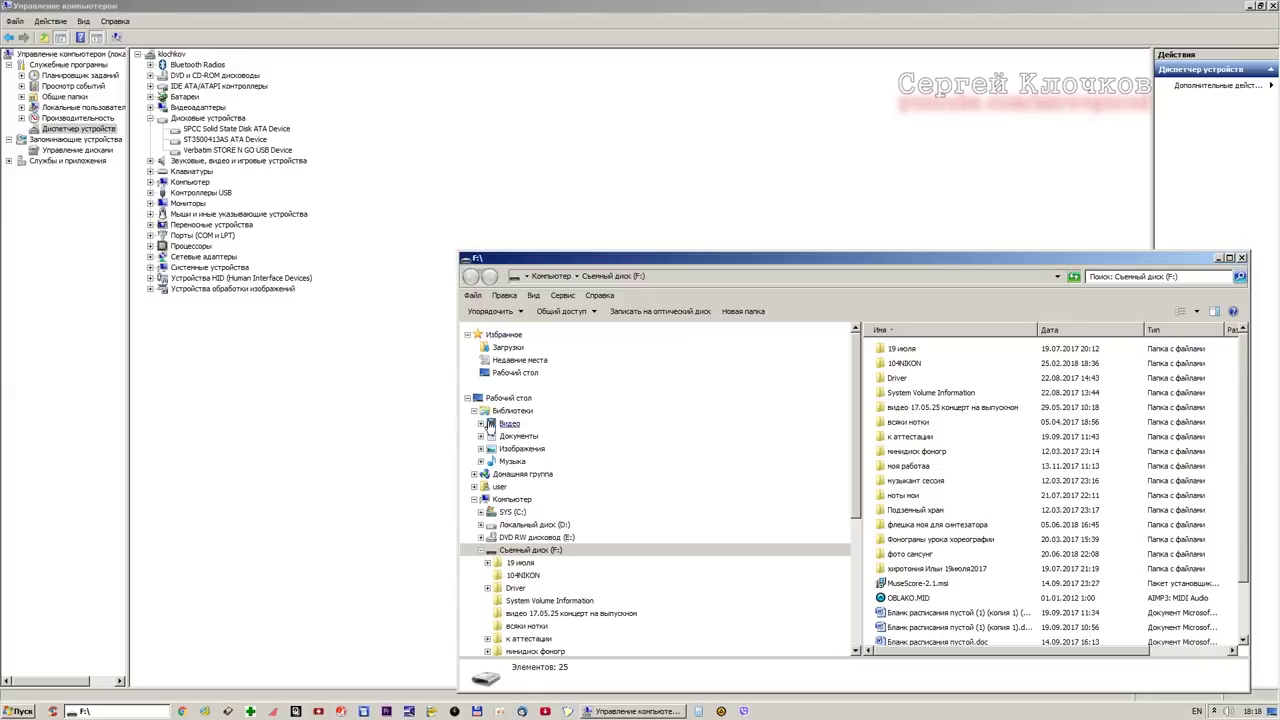
Open the 19 июля folder on removable drive F: and go into its photo subfolder.
right_click(900, 353)
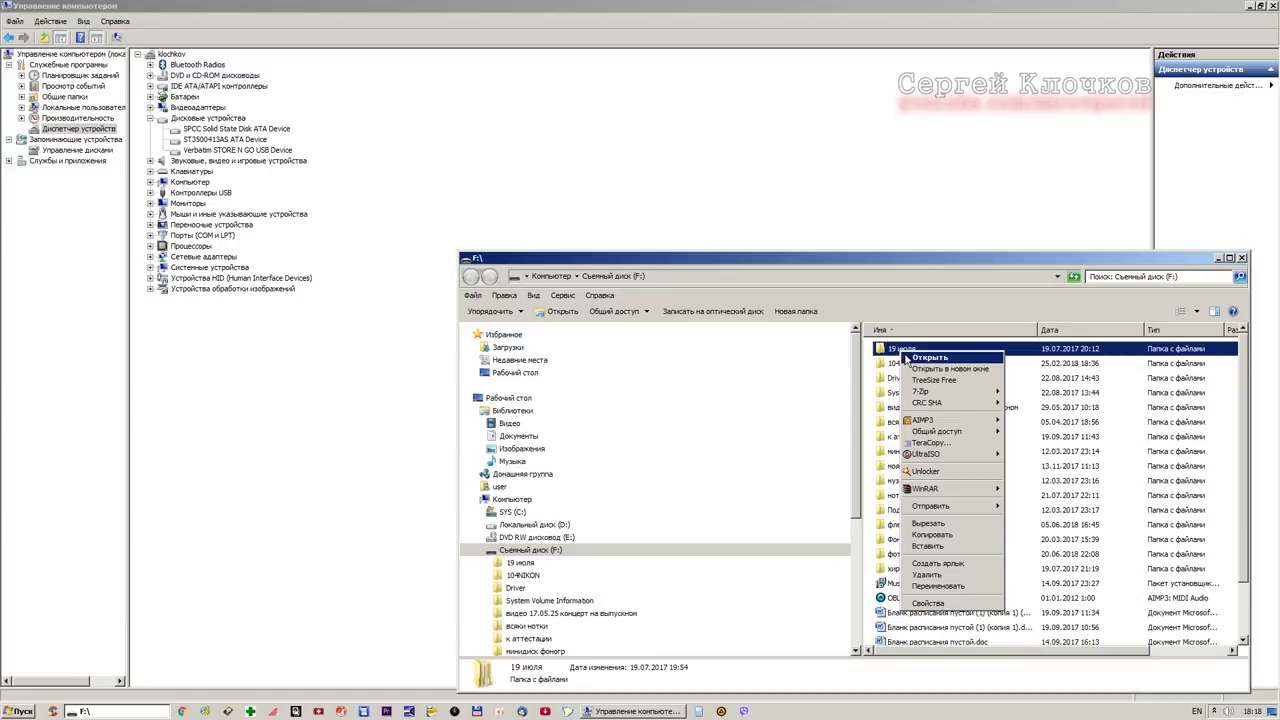
click(906, 358)
right_click(902, 353)
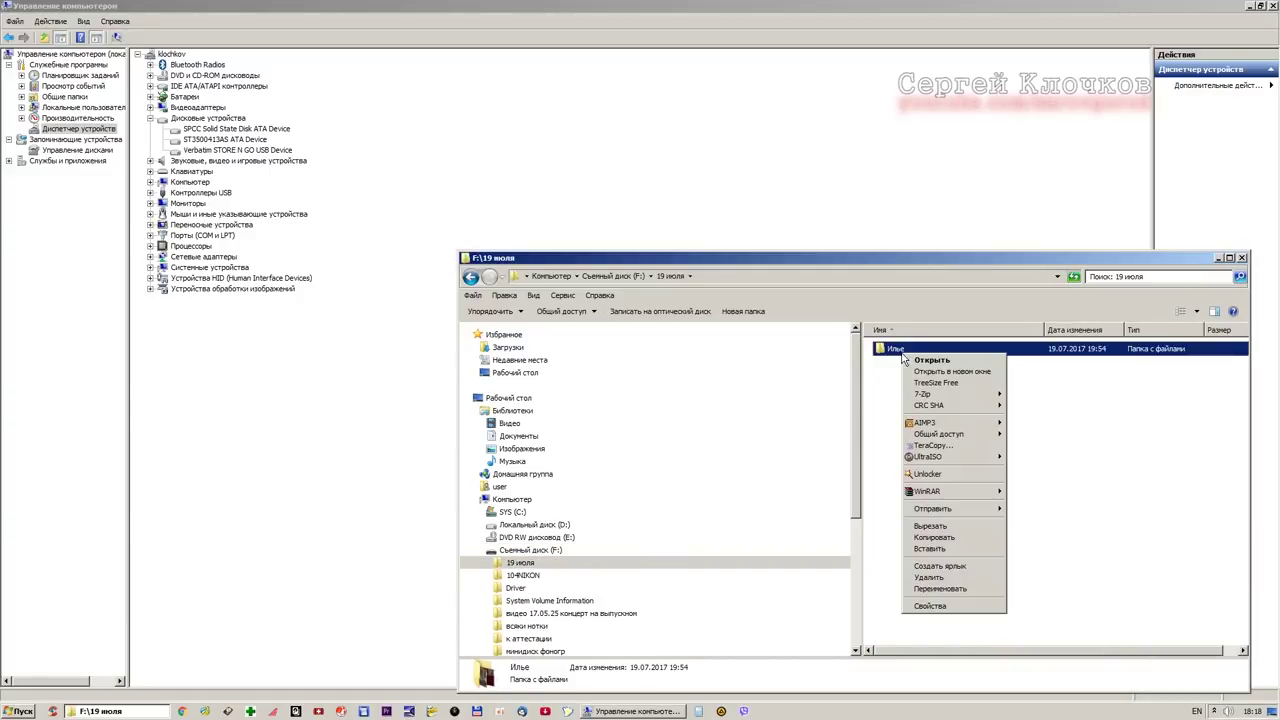
click(908, 360)
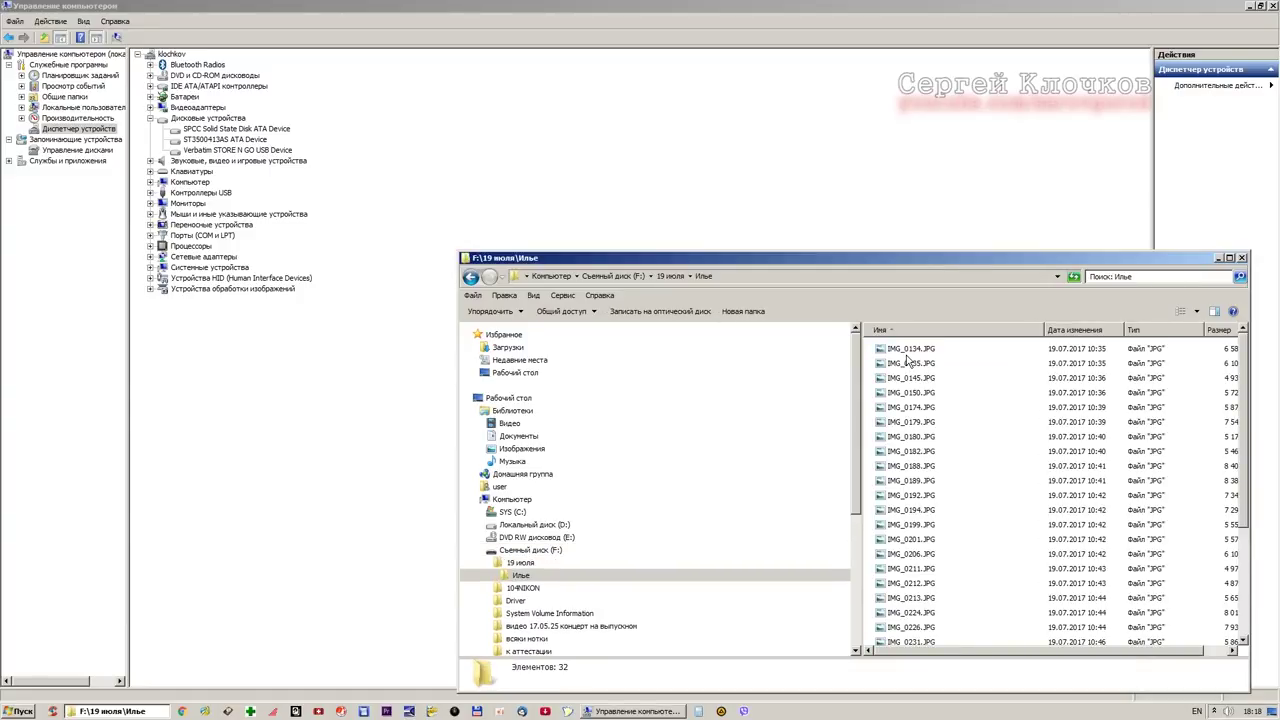
Try to copy the photo subfolder of 19 июля from drive F: into the Изображения library.
right_click(526, 563)
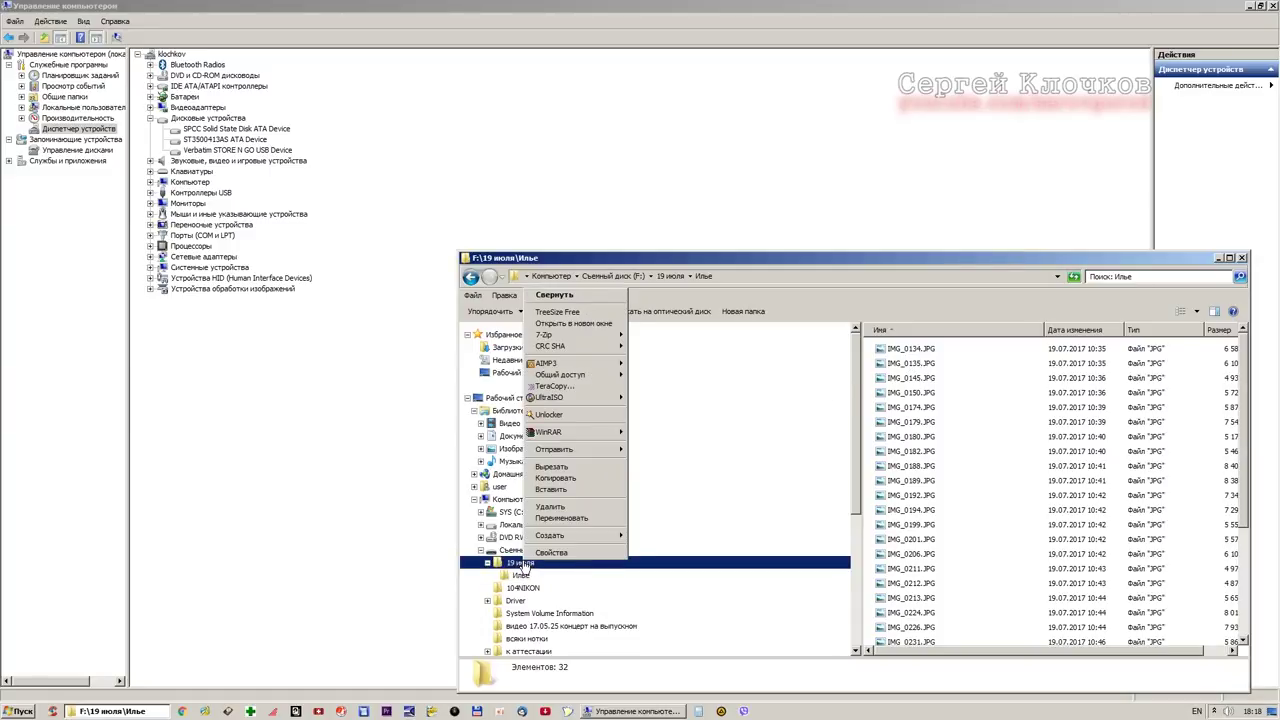
click(540, 490)
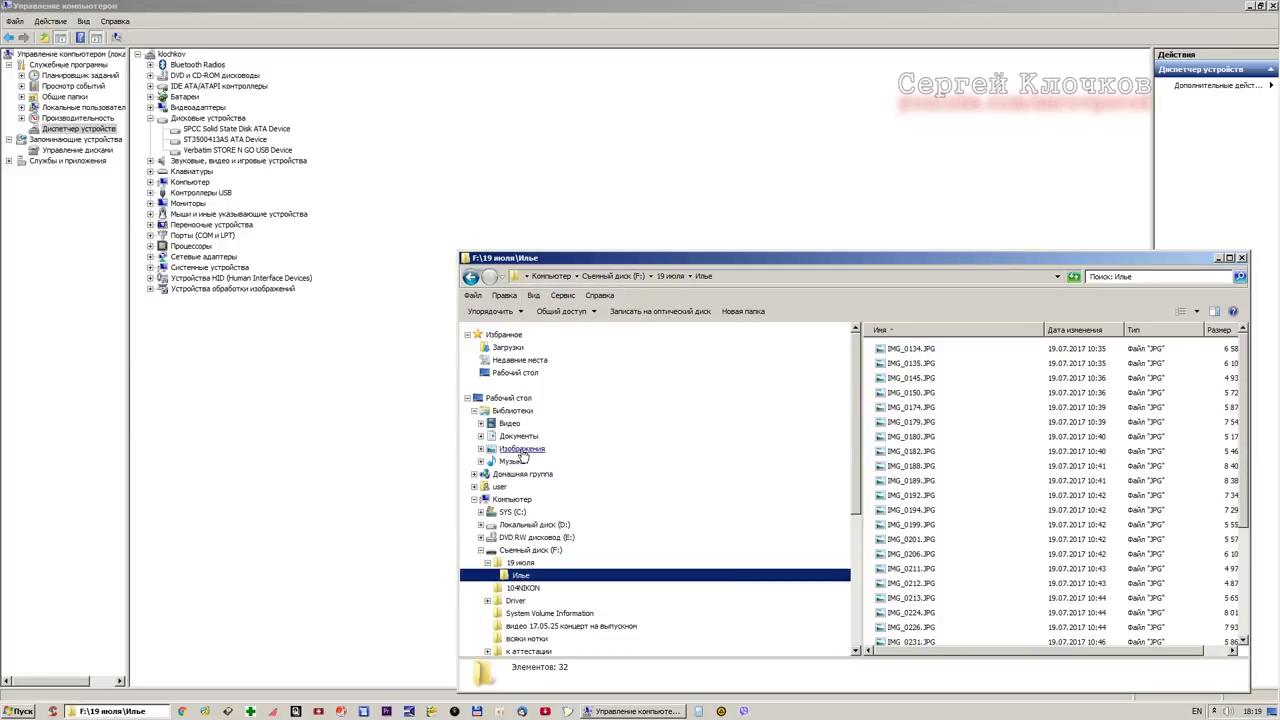
right_click(527, 452)
click(551, 521)
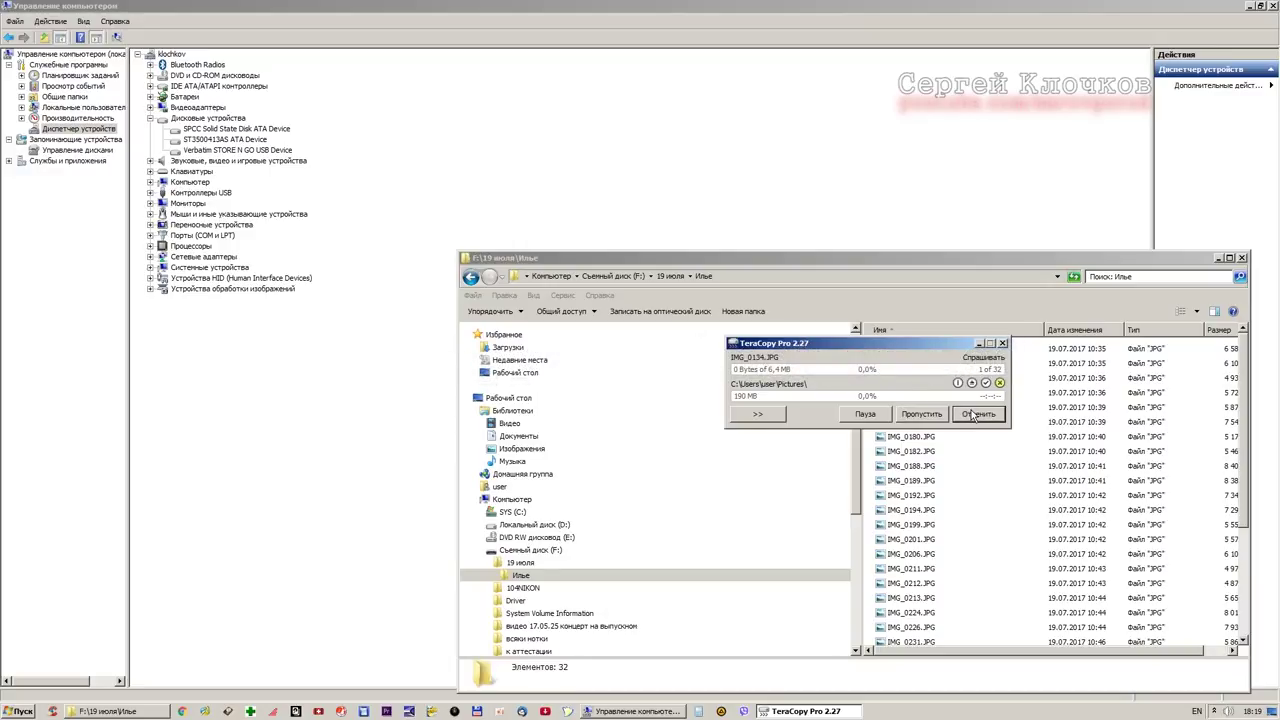
Launch HD Tune Pro and cancel the running TeraCopy transfer.
click(229, 713)
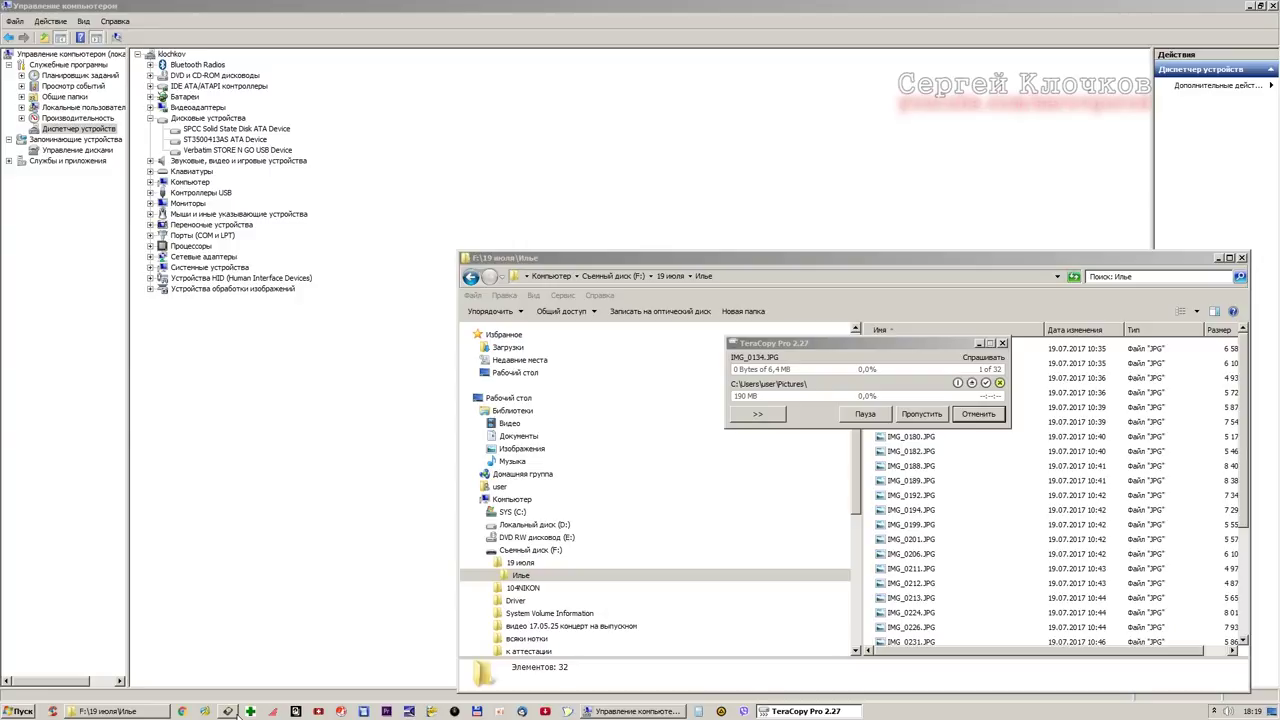
click(862, 418)
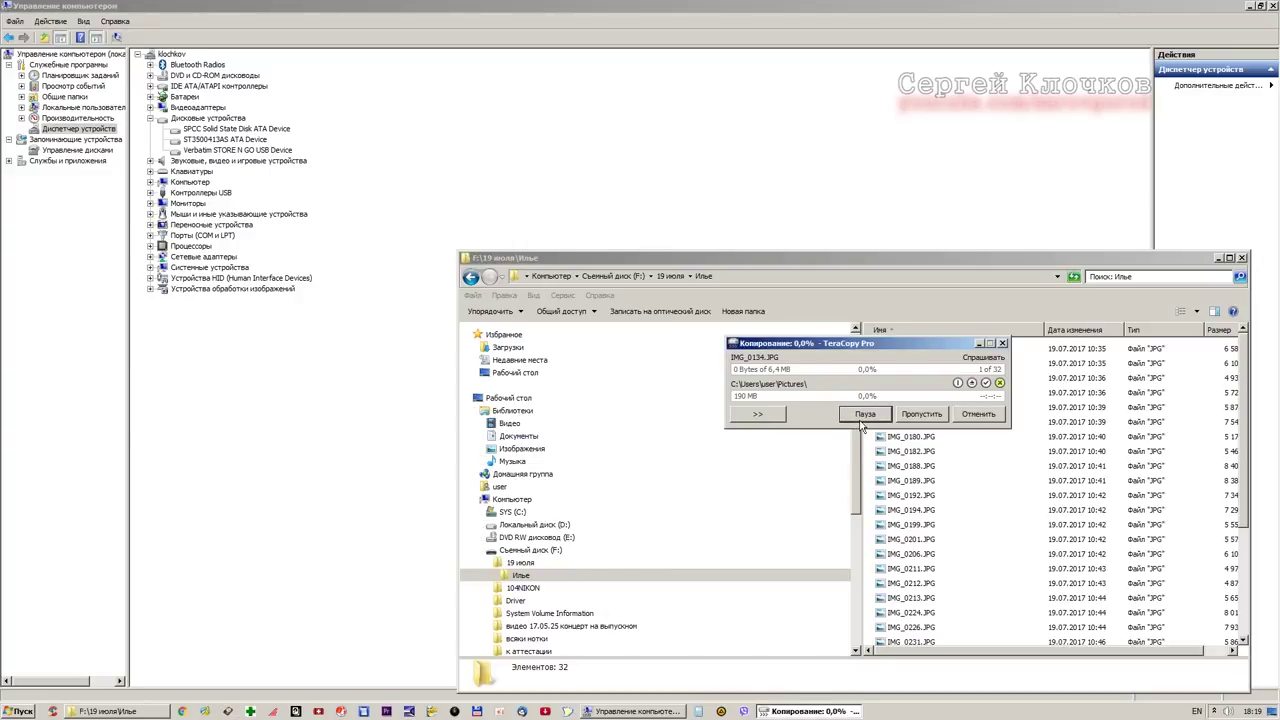
click(970, 418)
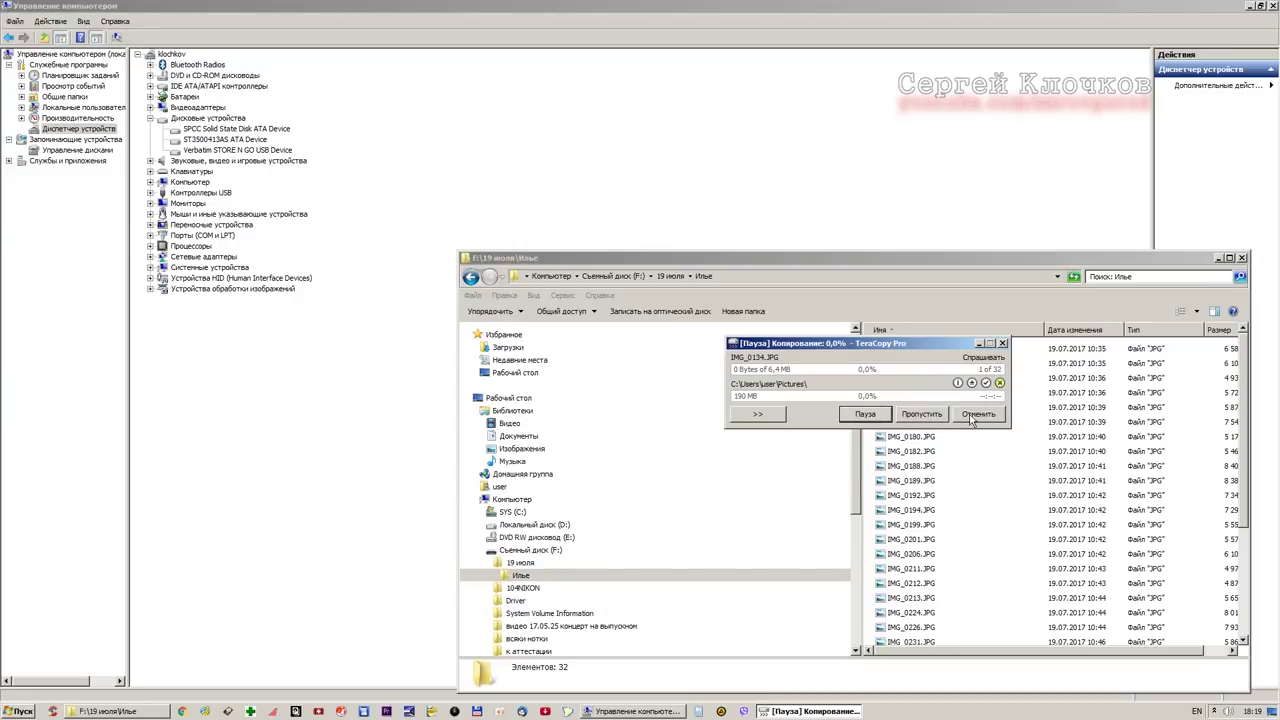
click(970, 418)
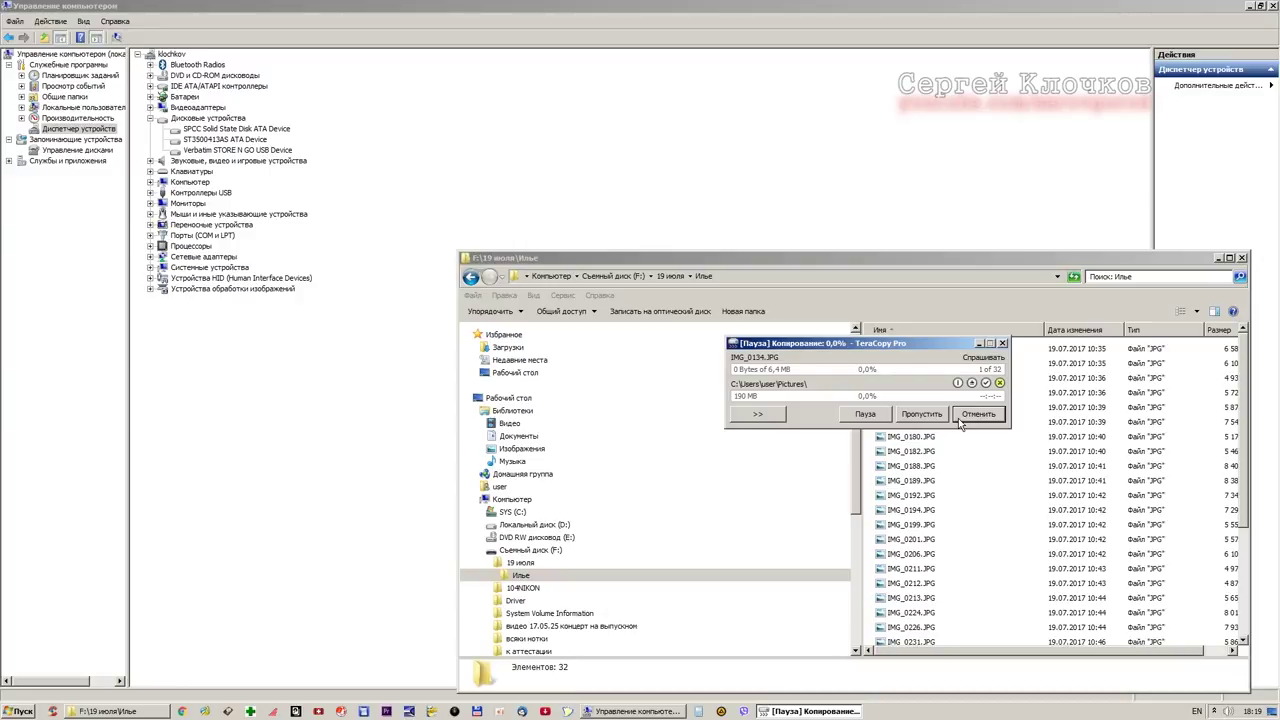
click(959, 421)
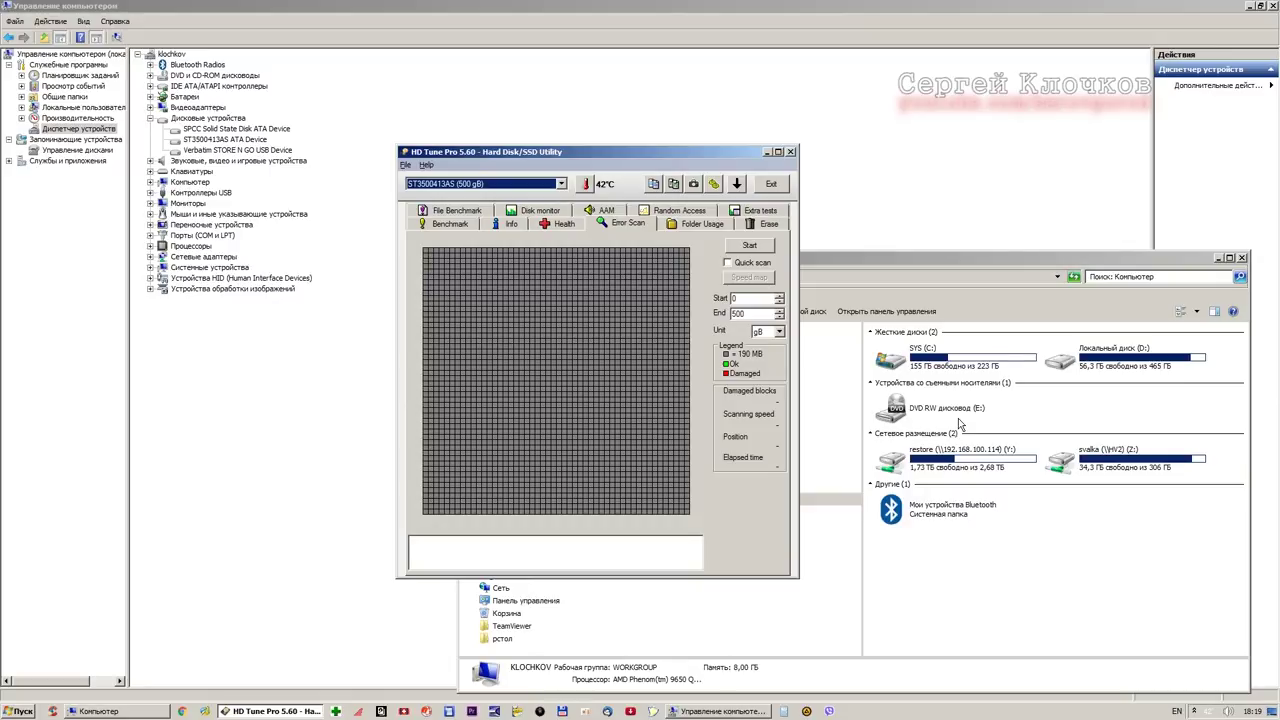
Restart HD Tune Pro and view the health data of the Verbatim STORE N GO drive.
click(771, 184)
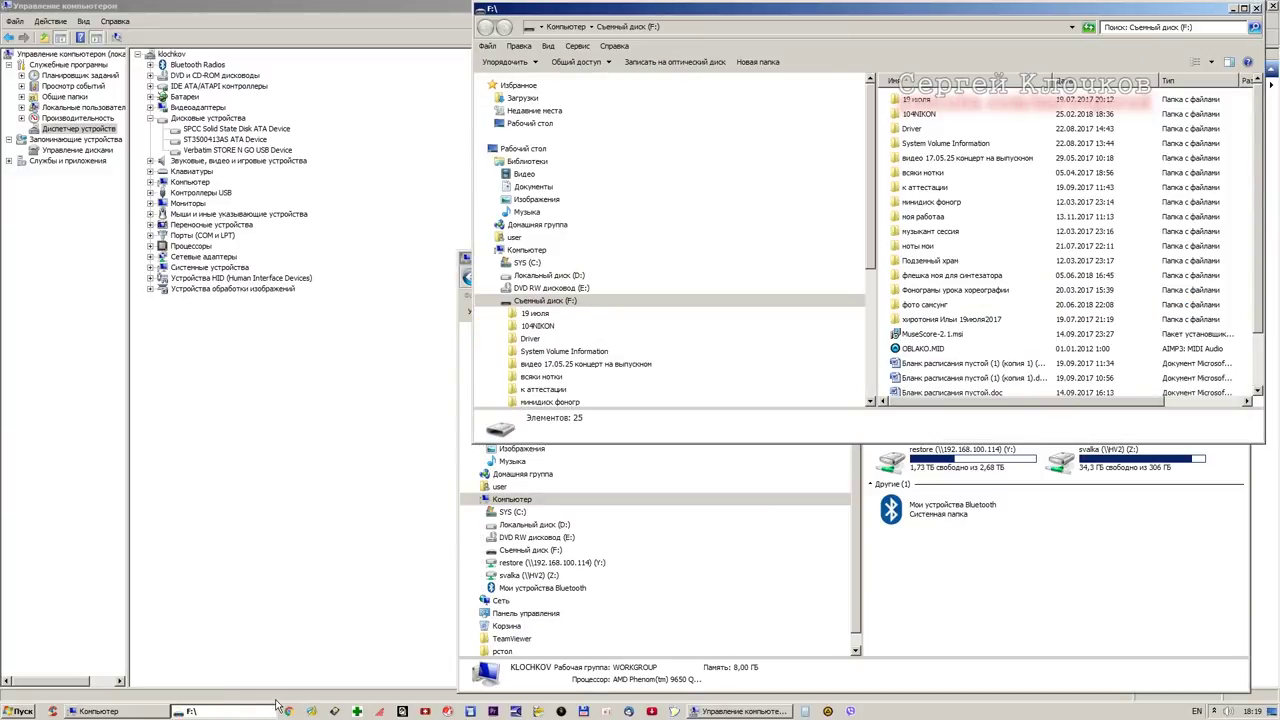
click(338, 711)
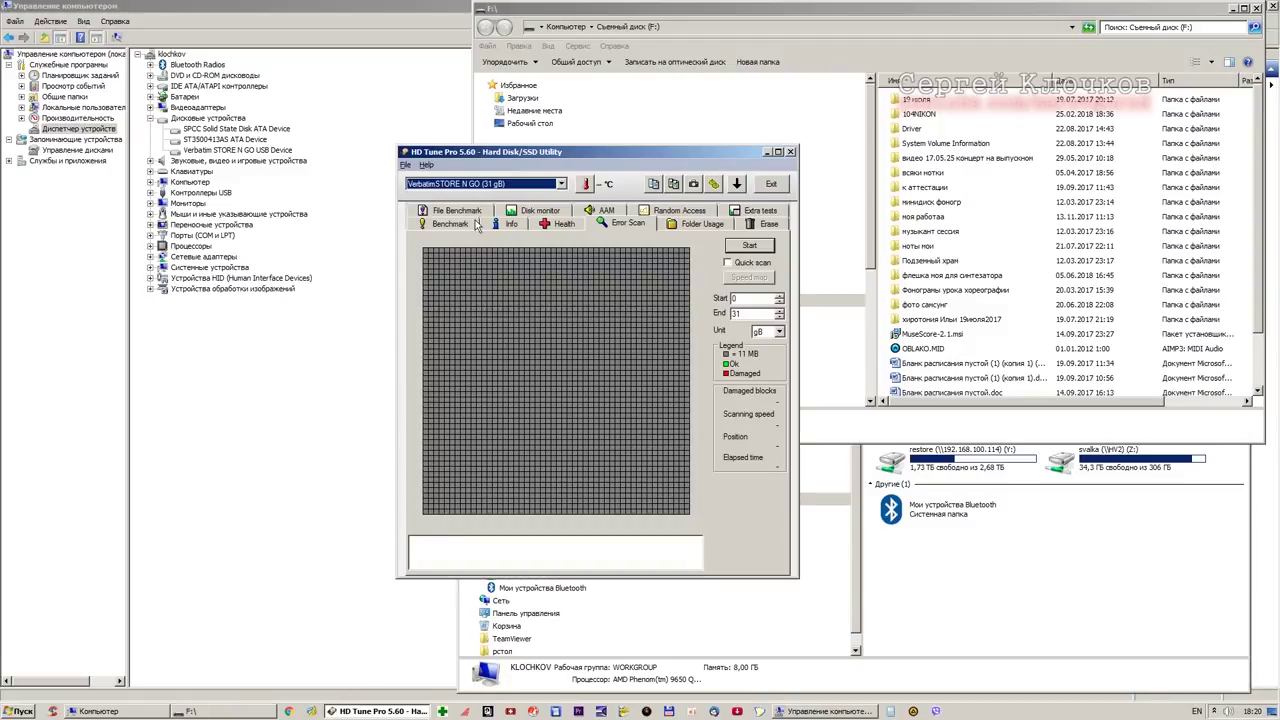
click(558, 224)
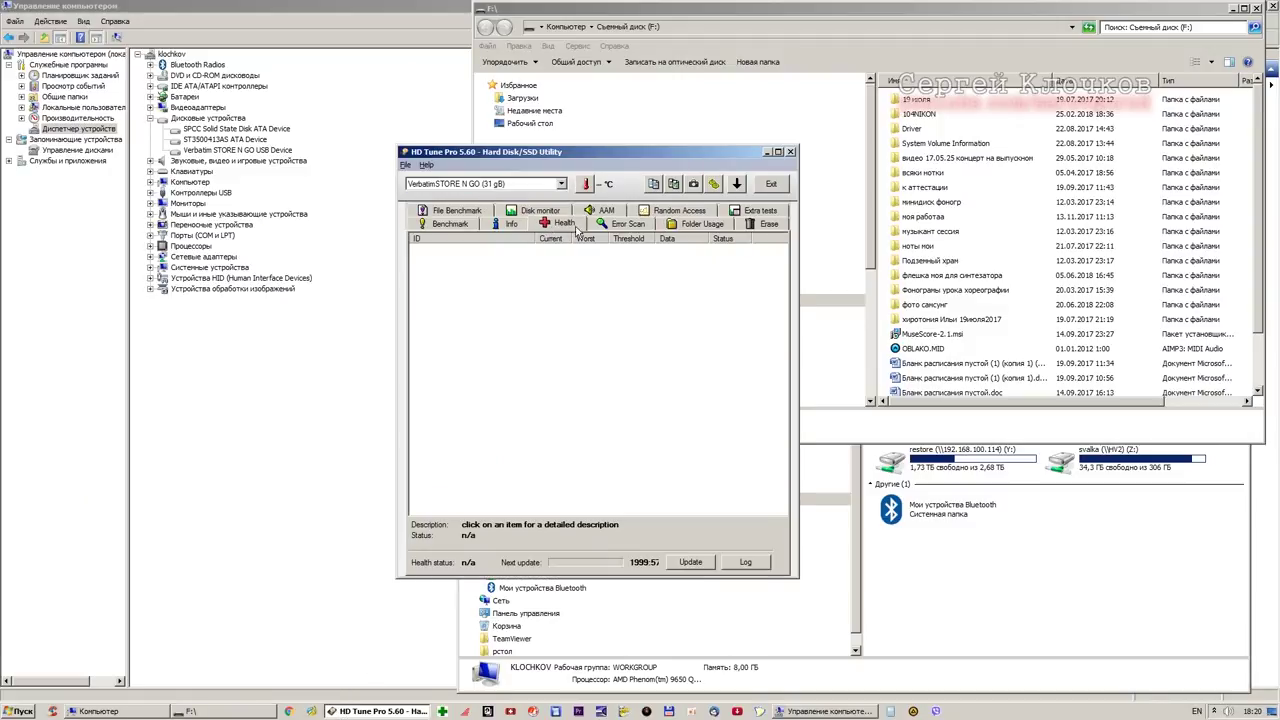
Try a quick error scan of the Verbatim STORE N GO drive, stop it and exit HD Tune Pro.
click(624, 224)
click(743, 263)
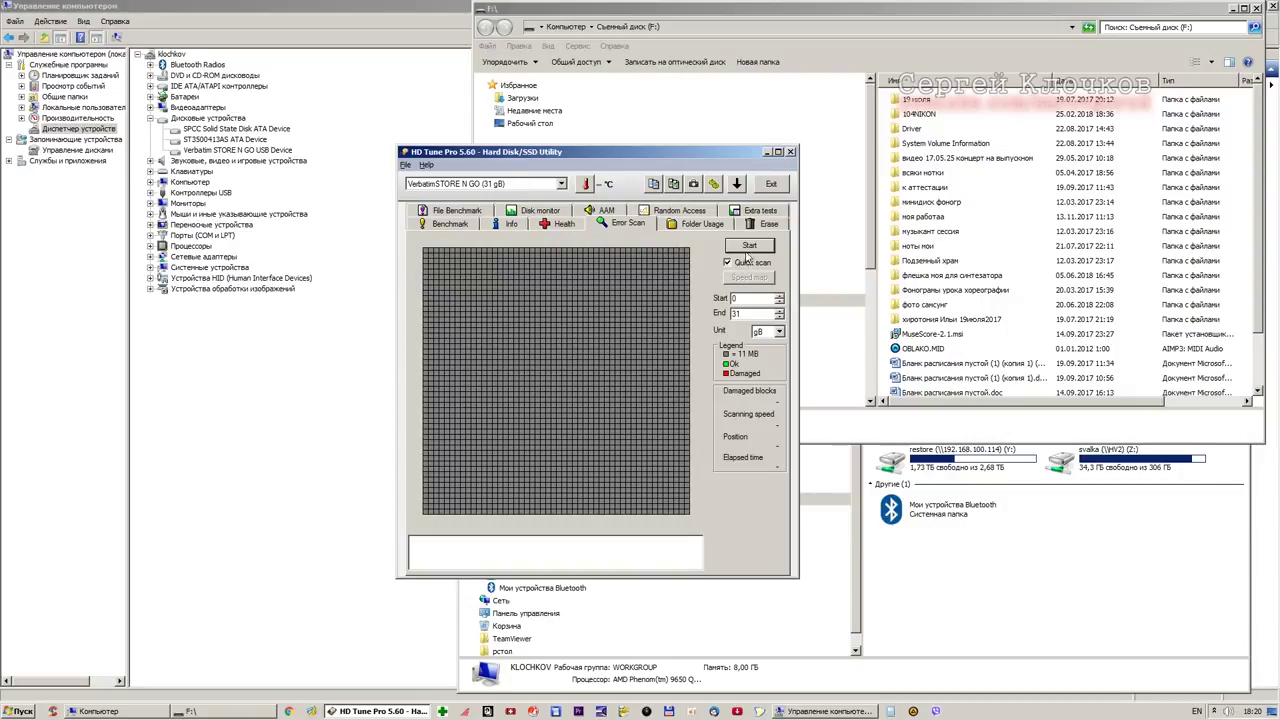
click(750, 247)
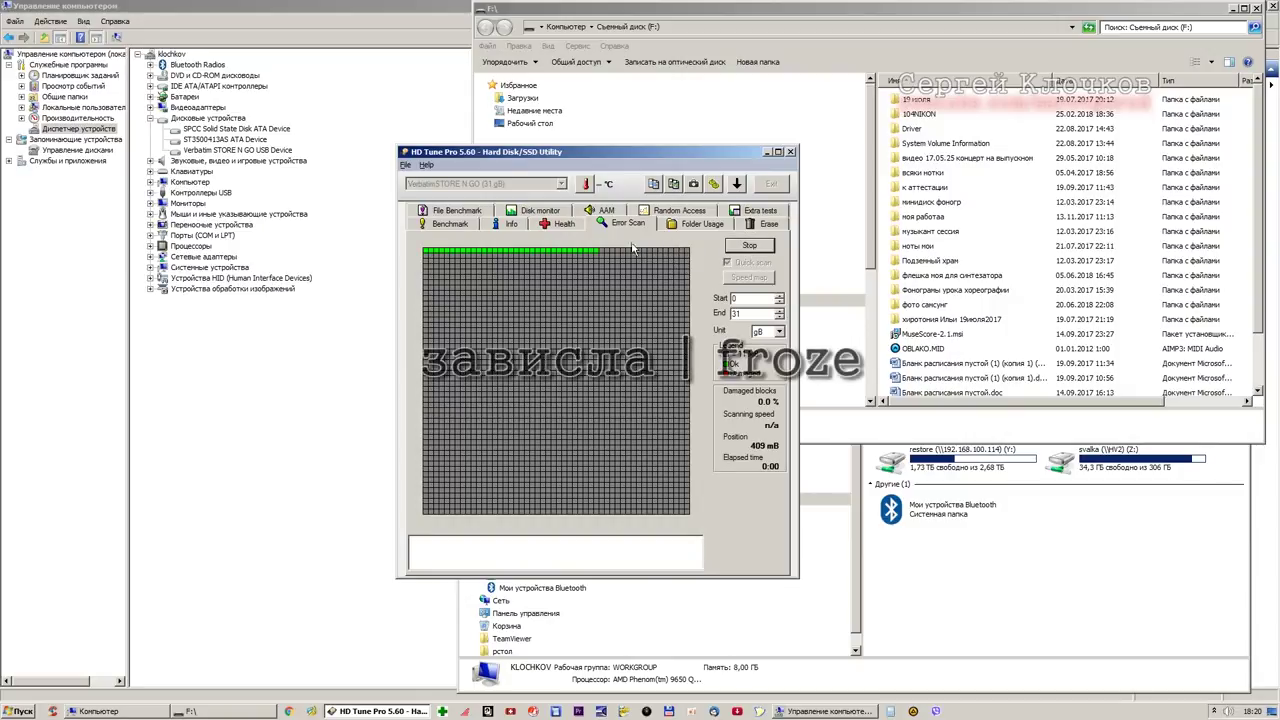
click(736, 249)
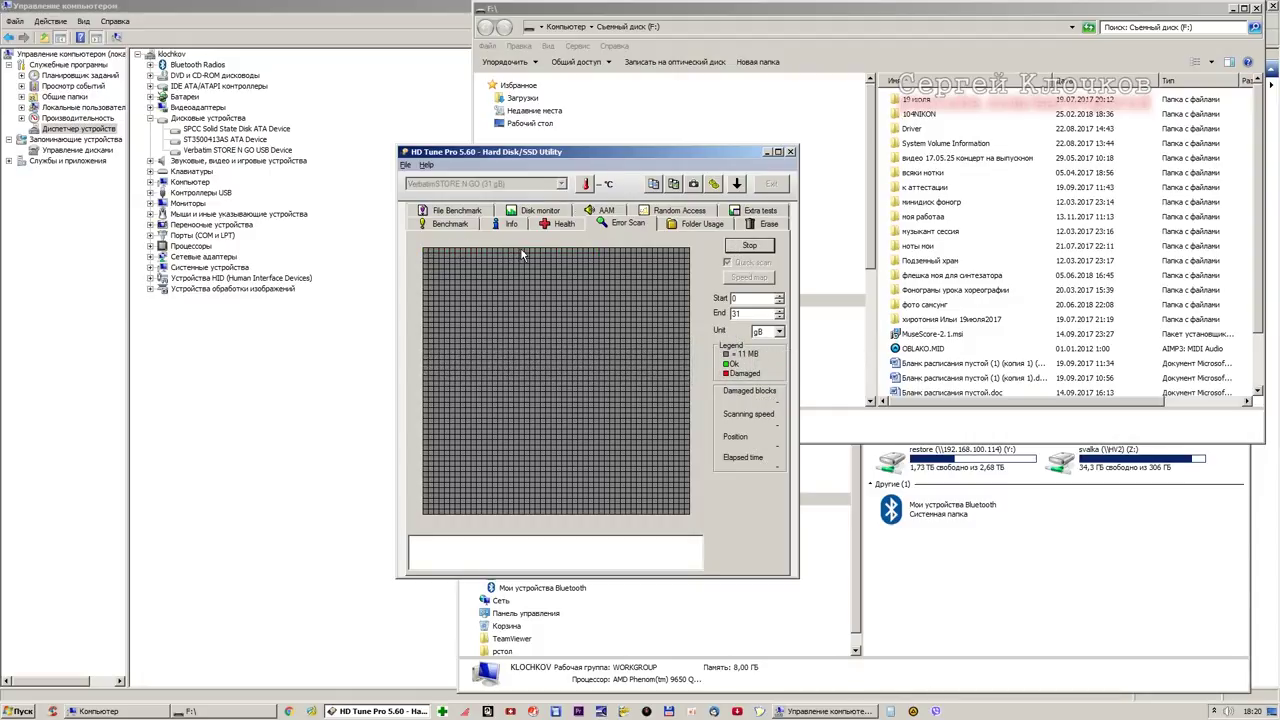
click(748, 246)
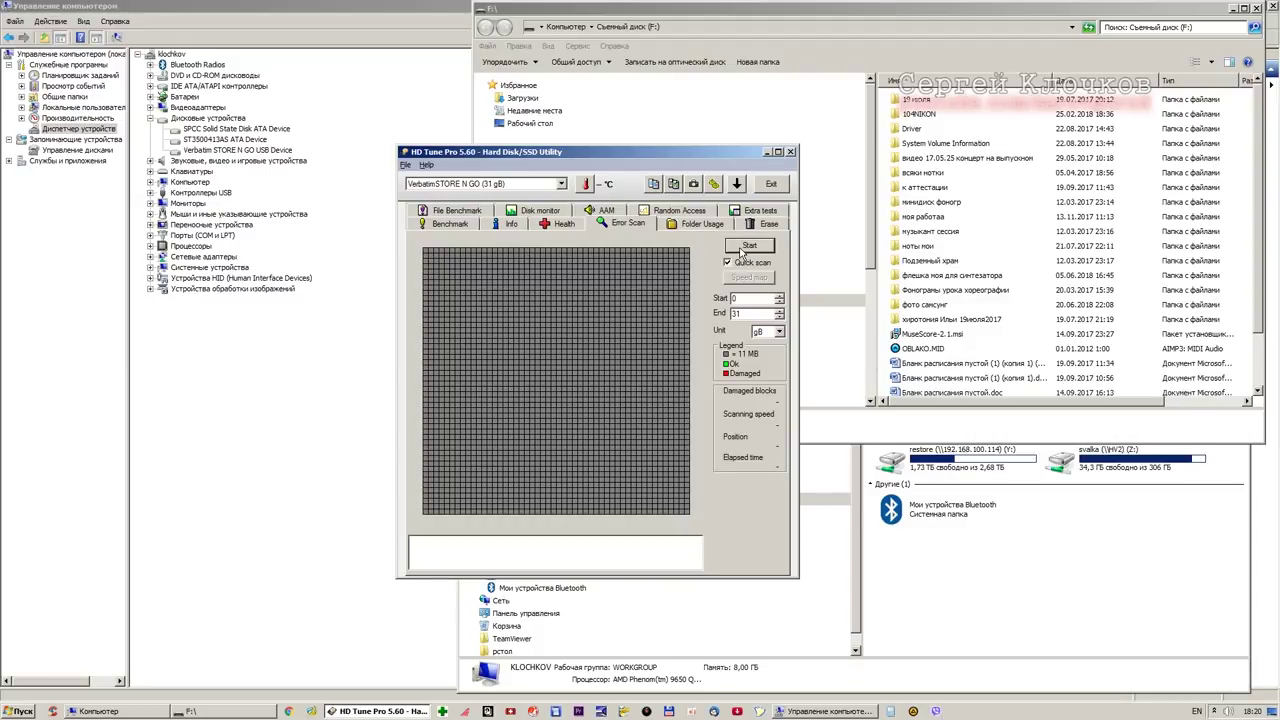
click(736, 298)
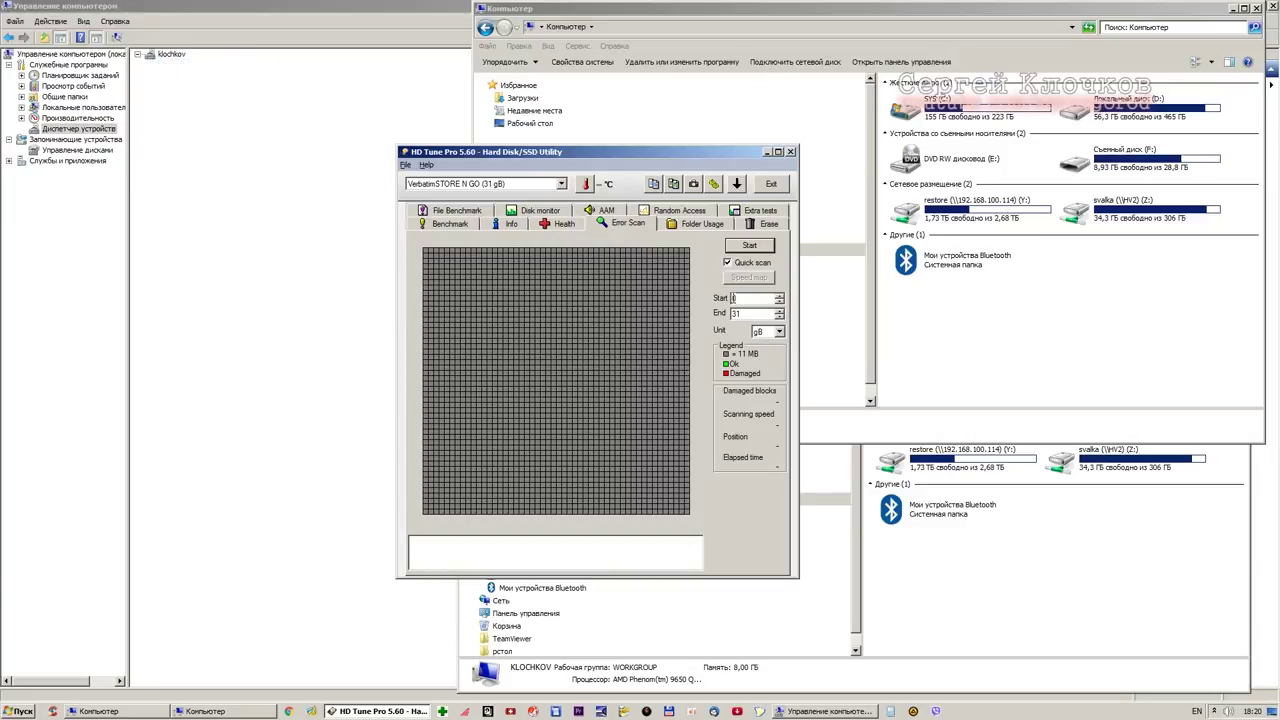
click(781, 187)
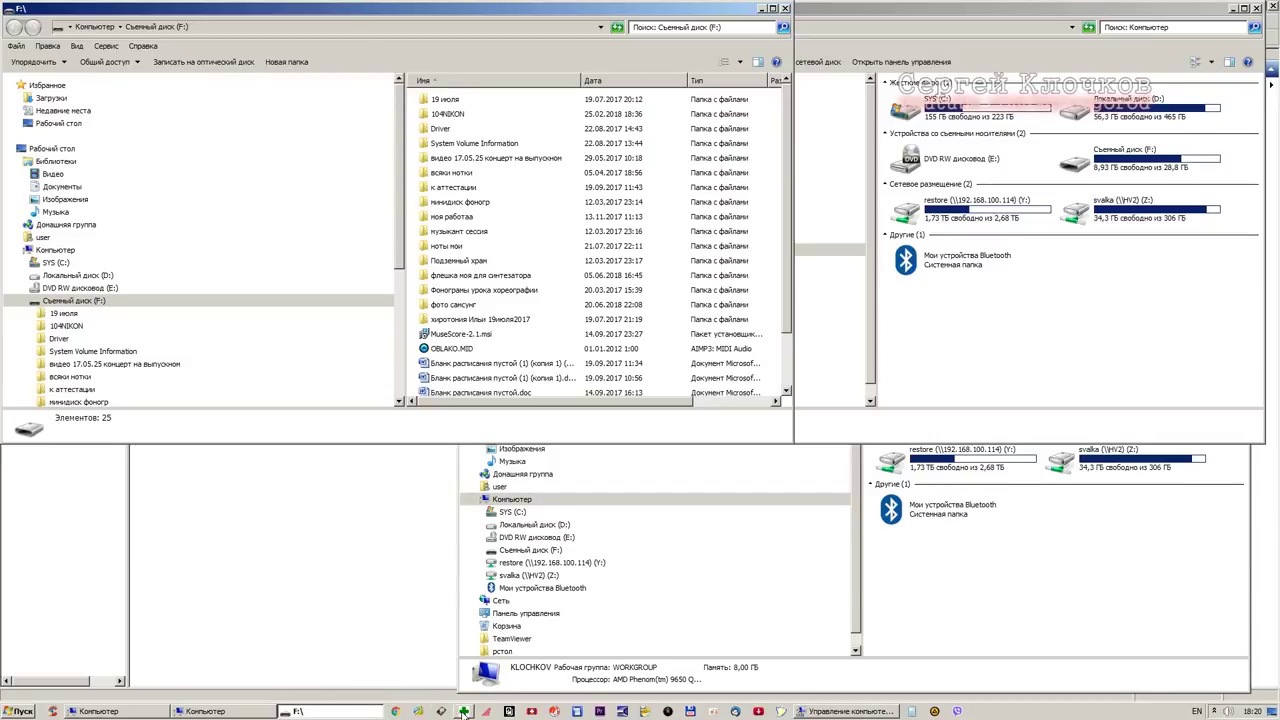
Start HDClone 6 and close all open Explorer windows.
click(509, 711)
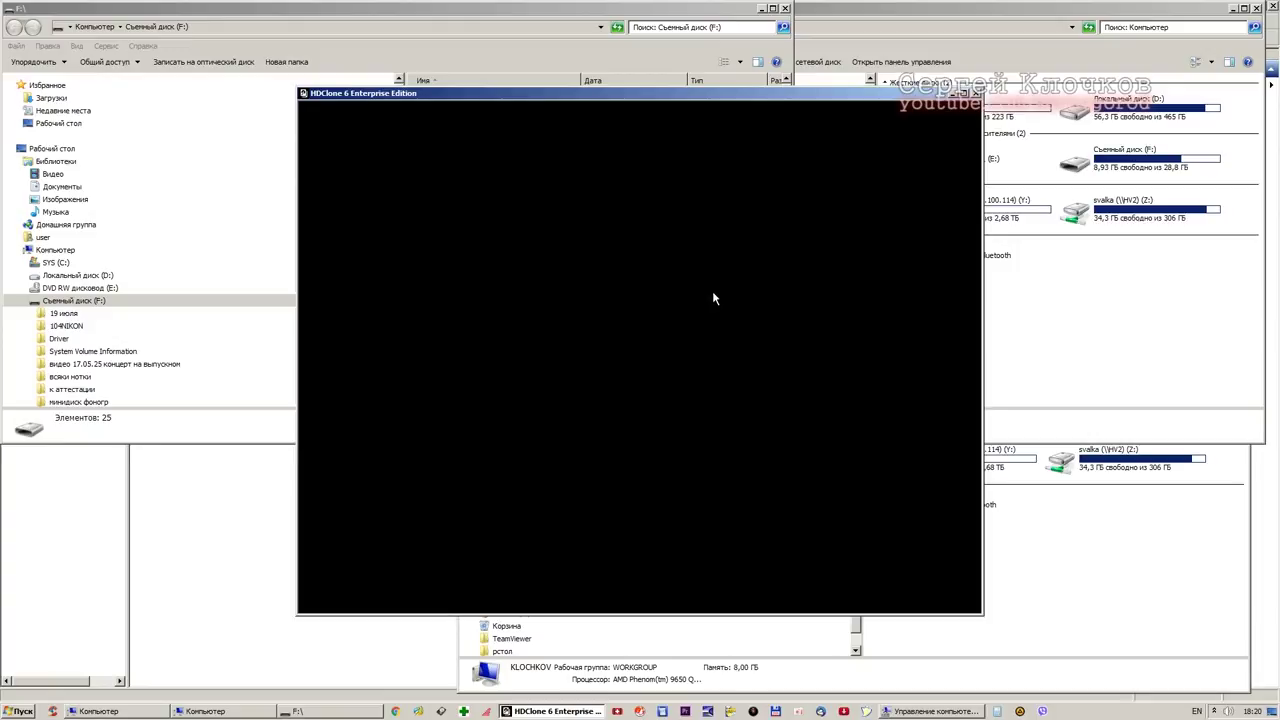
click(785, 8)
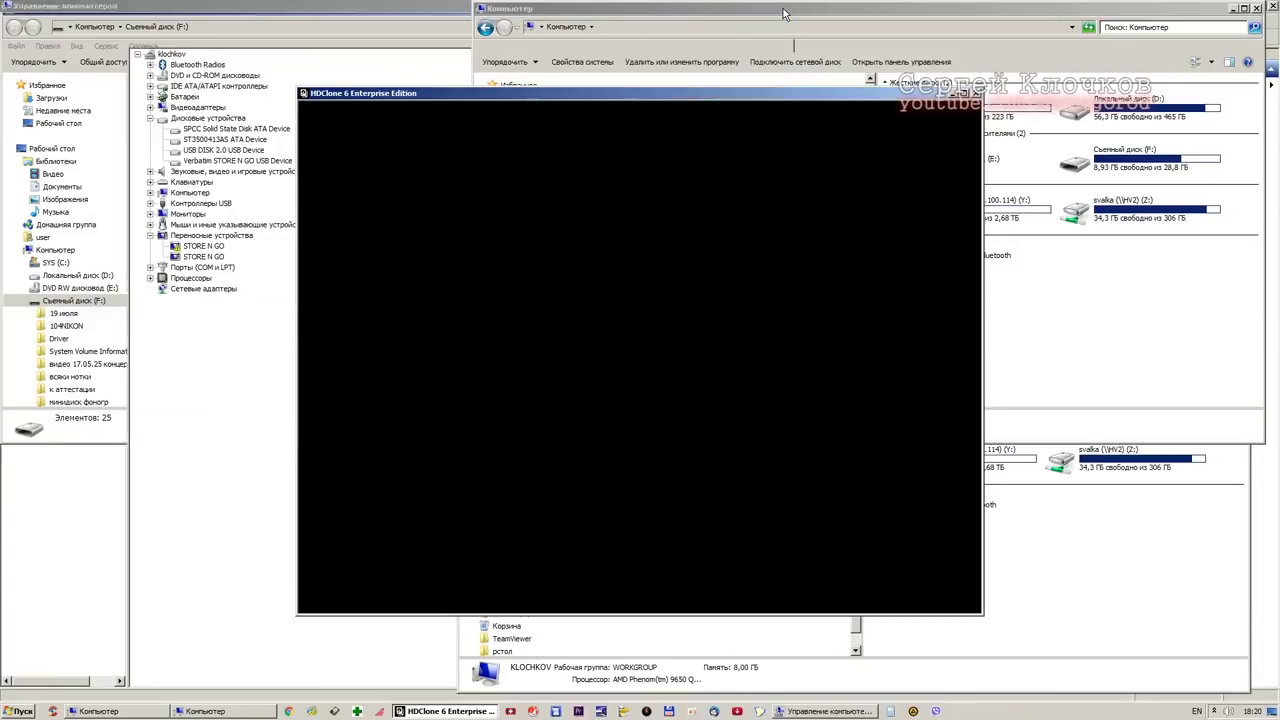
click(1256, 8)
click(1241, 261)
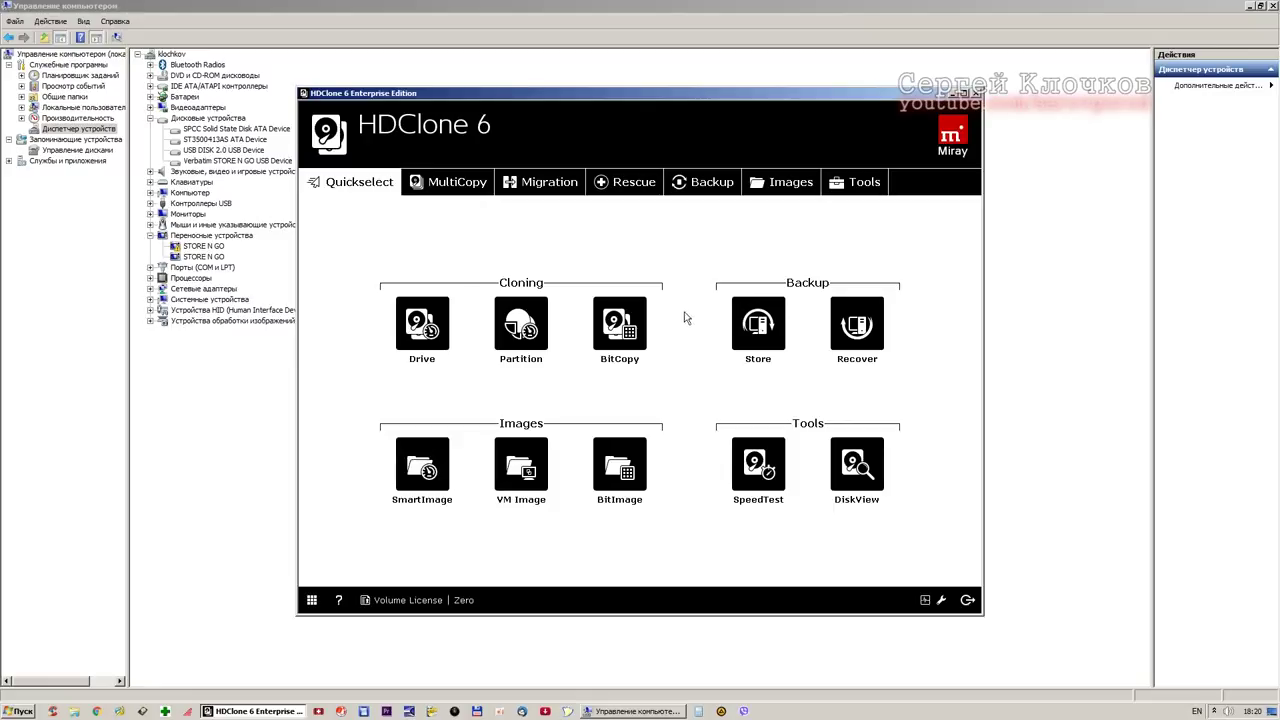
Set up a BitCopy clone with drive #3, Verbatim STORE N GO, as the source.
click(626, 330)
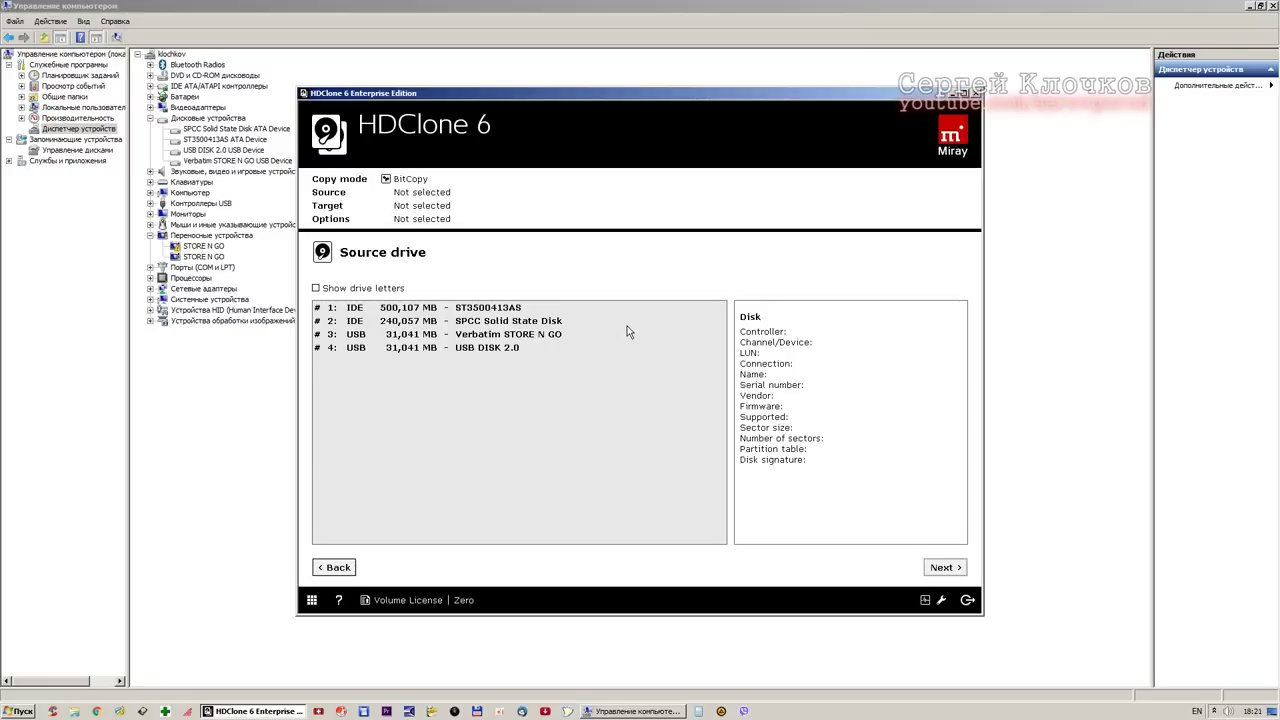
click(628, 333)
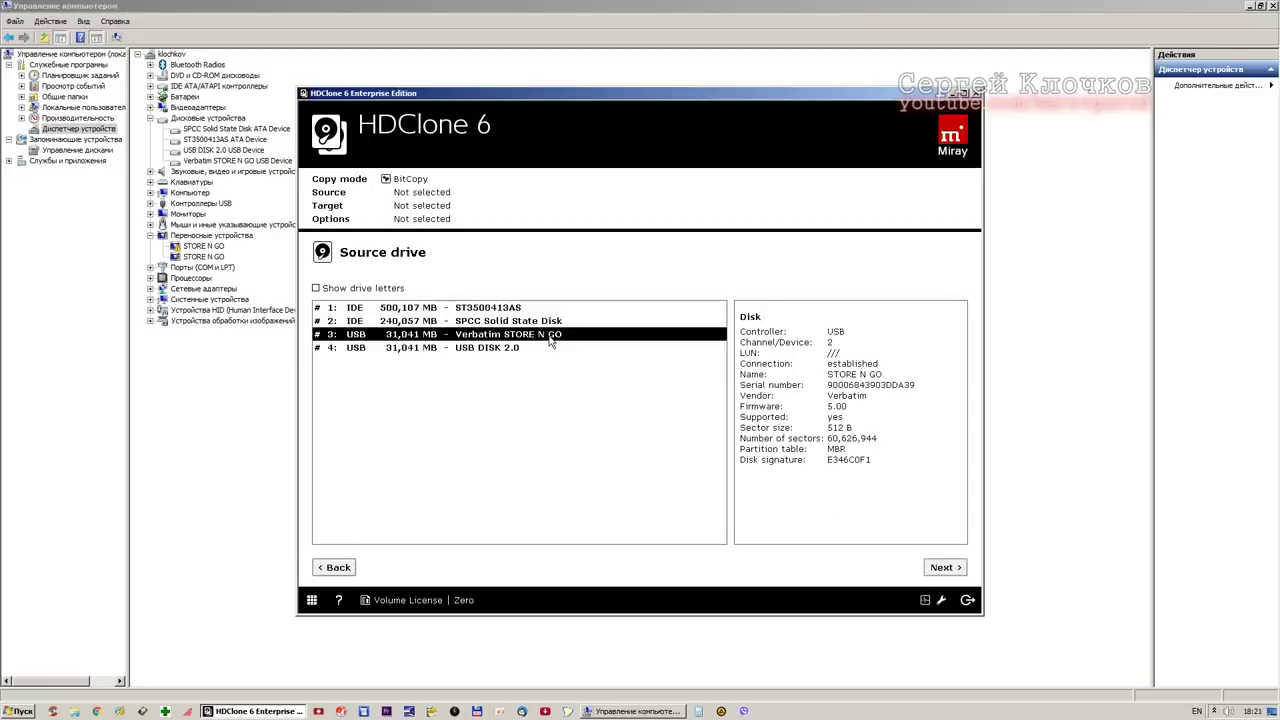
click(946, 568)
Choose drive #4, USB DISK 2.0, as the clone target, accept the default options and start copying.
click(516, 350)
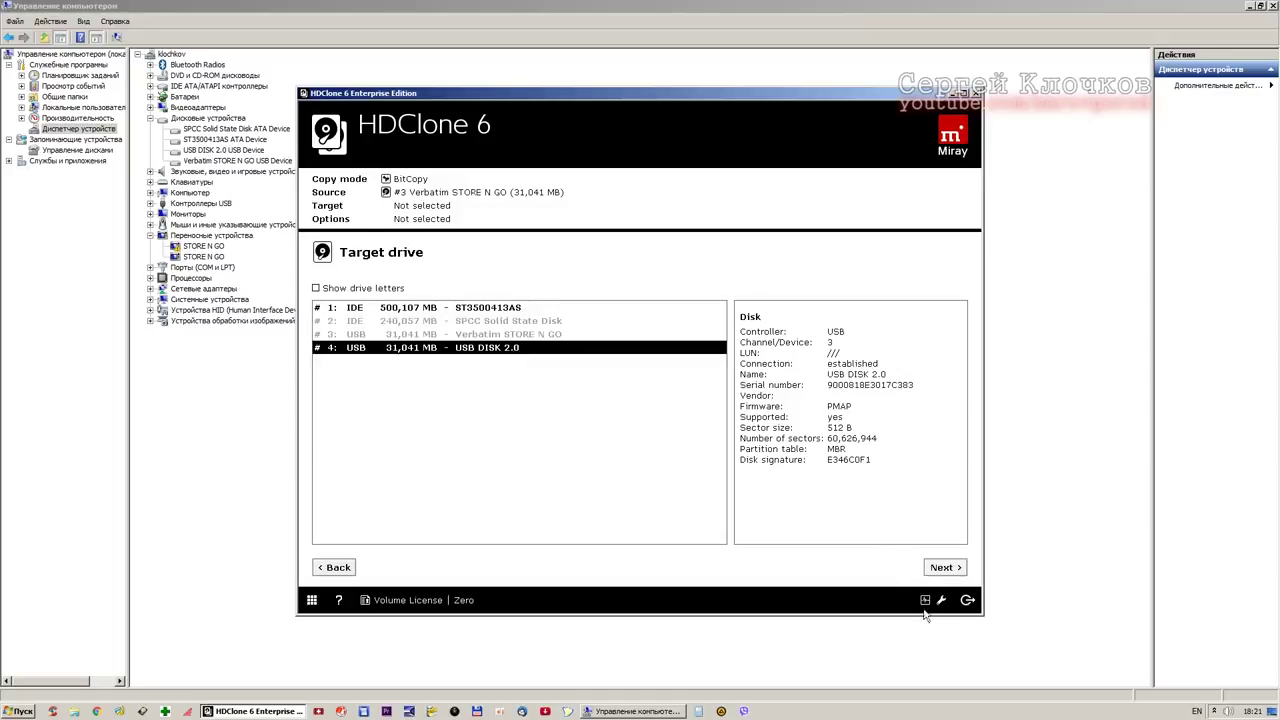
click(939, 571)
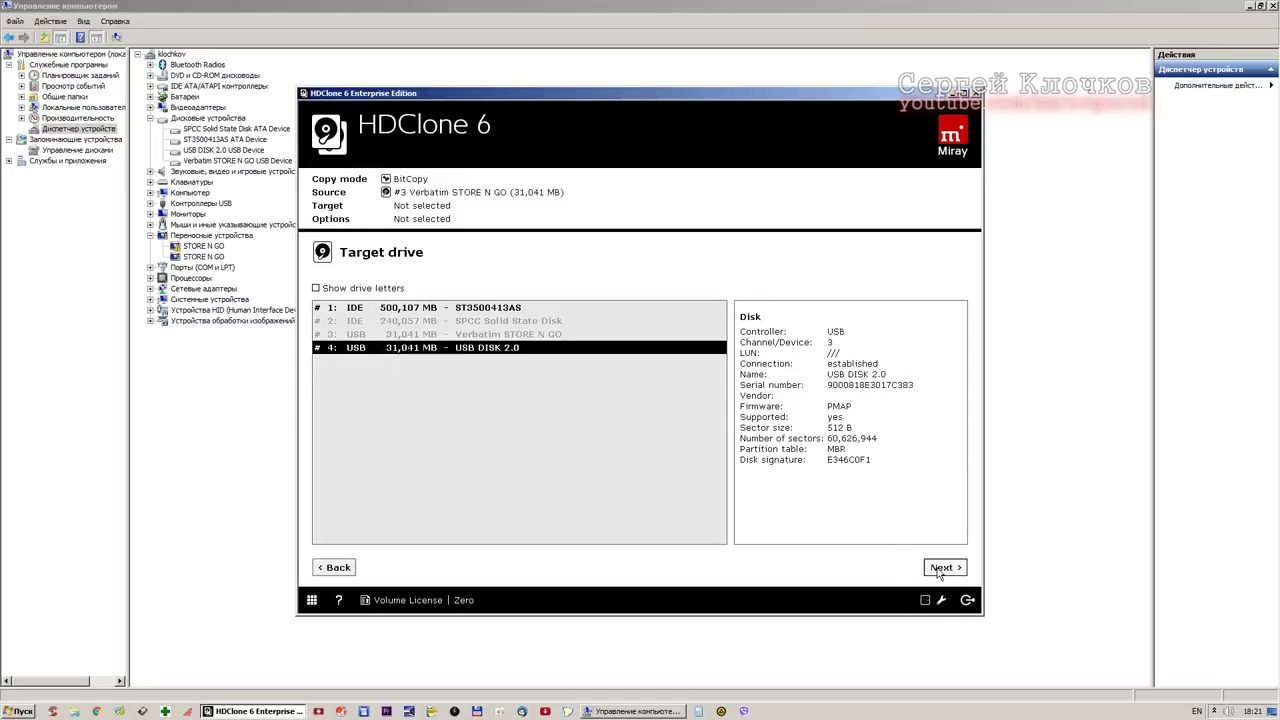
click(940, 568)
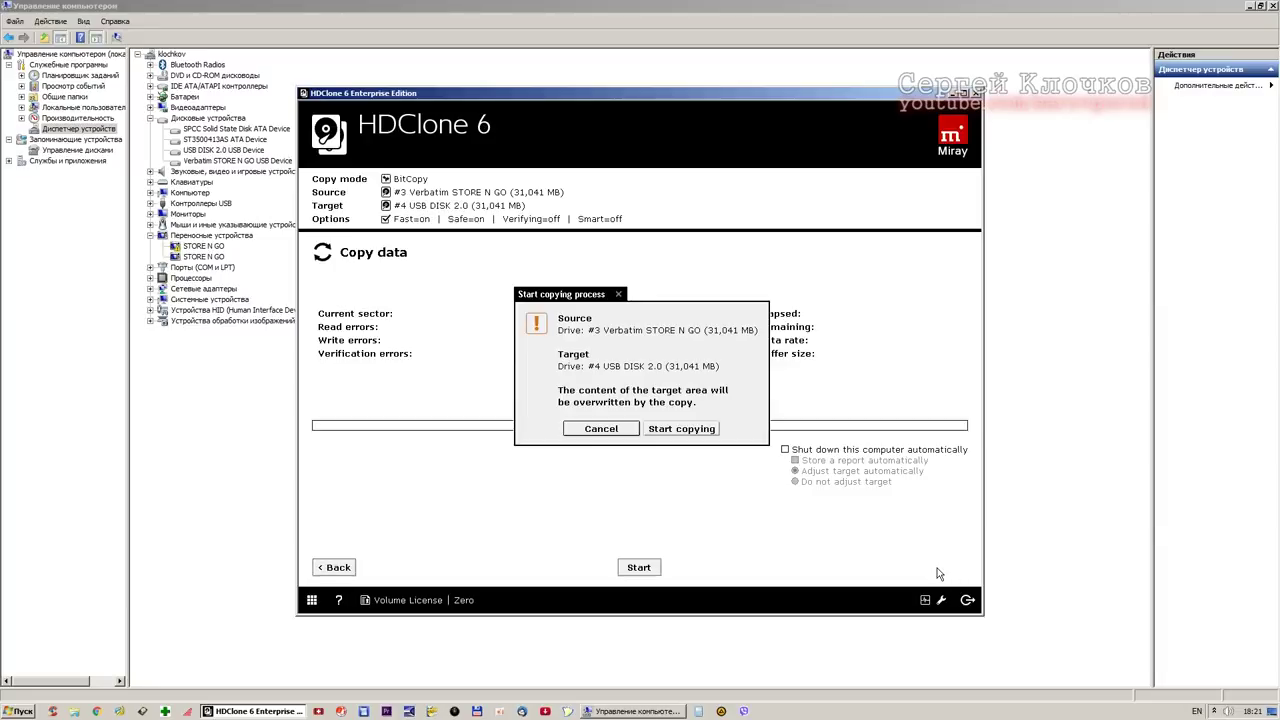
click(696, 430)
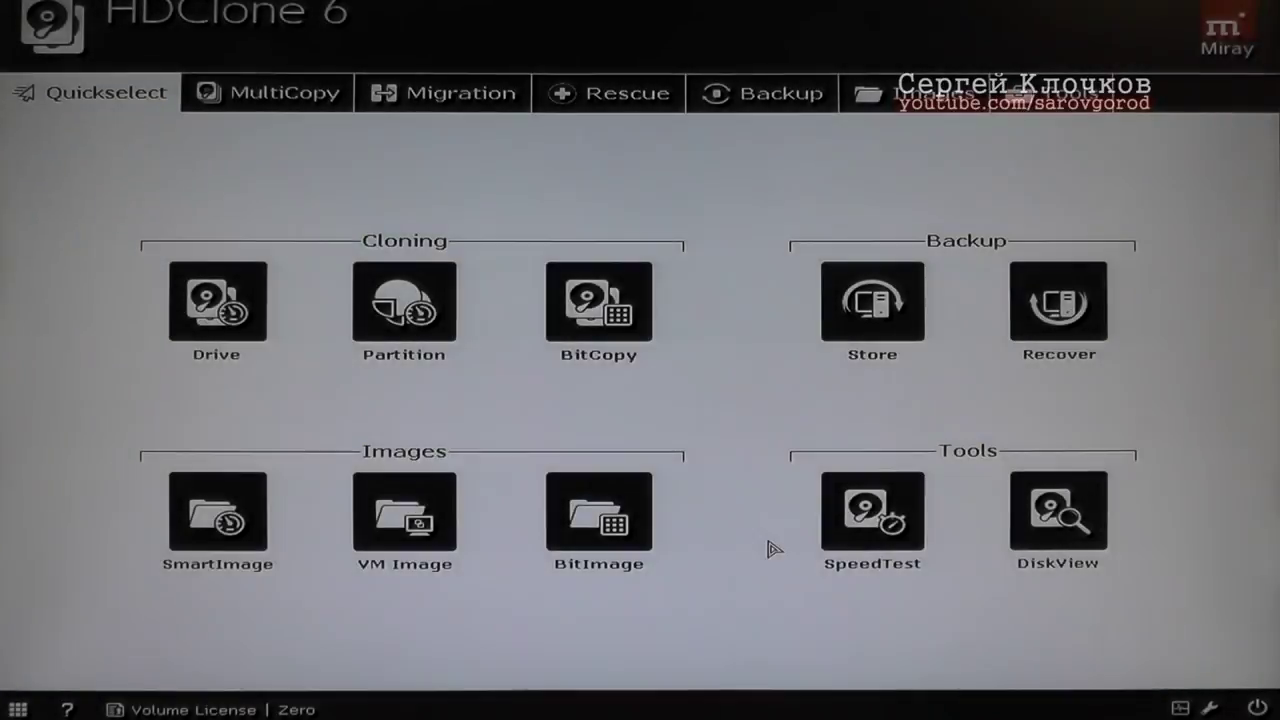
In the standalone HDClone 6, set up a BitCopy with drive #1, Verbatim STORE N GO, as the source.
click(600, 305)
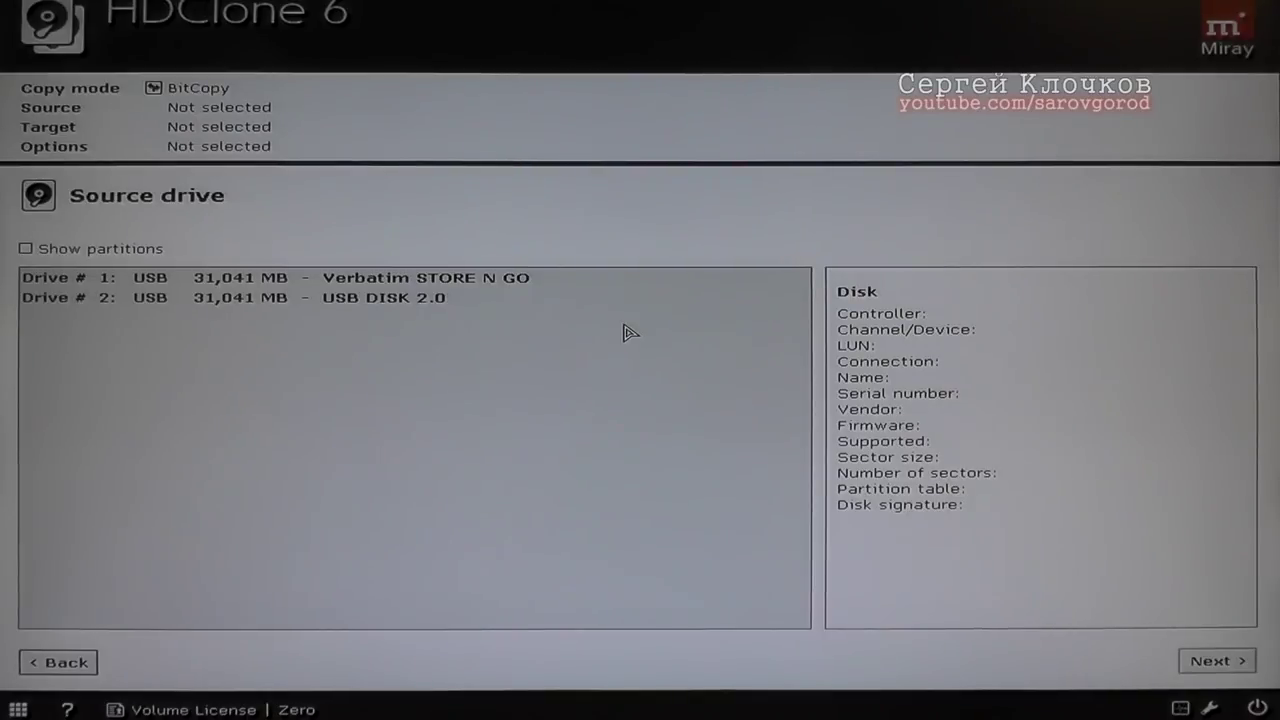
click(500, 281)
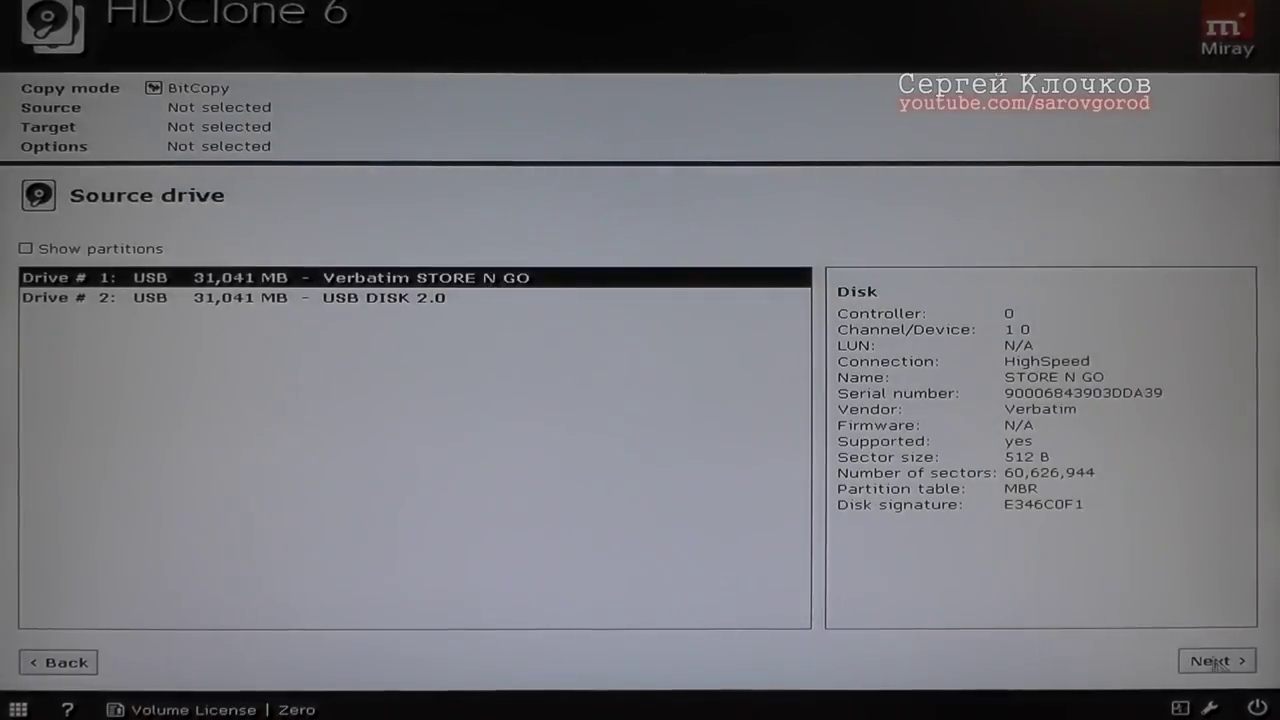
click(1214, 662)
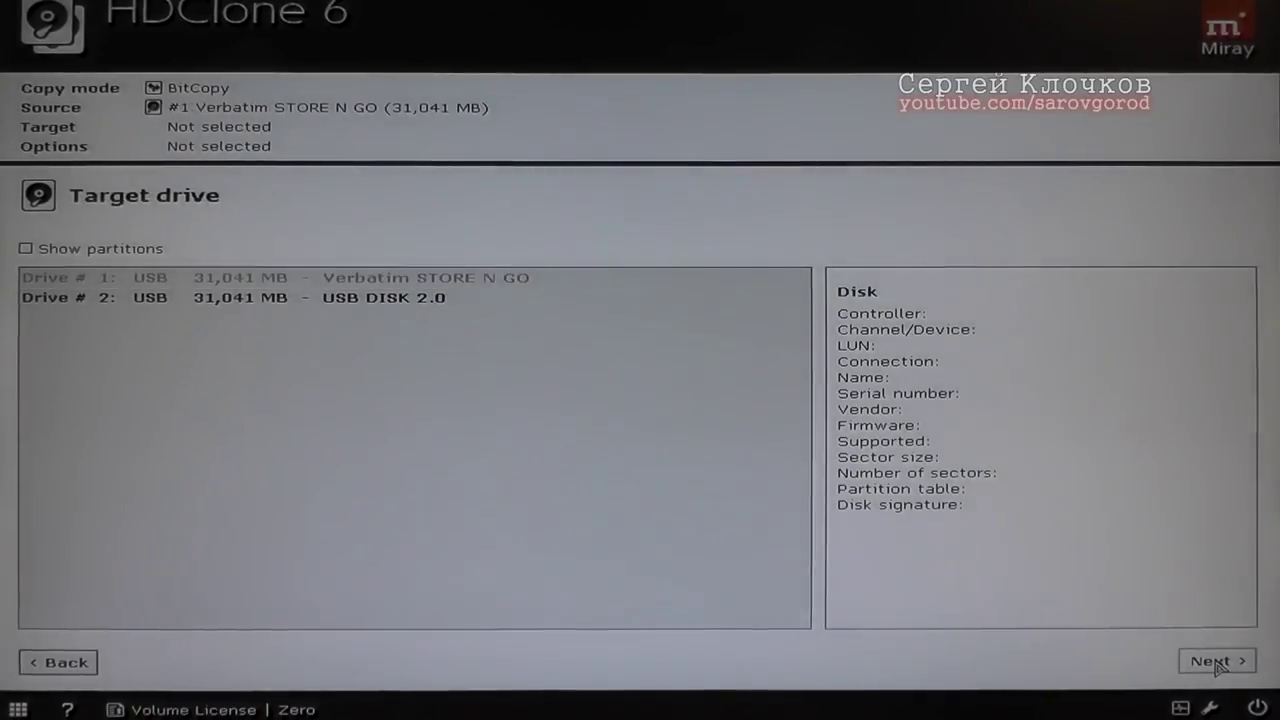
Choose drive #2, USB DISK 2.0, as the target, keep the default copy options and start copying.
click(355, 305)
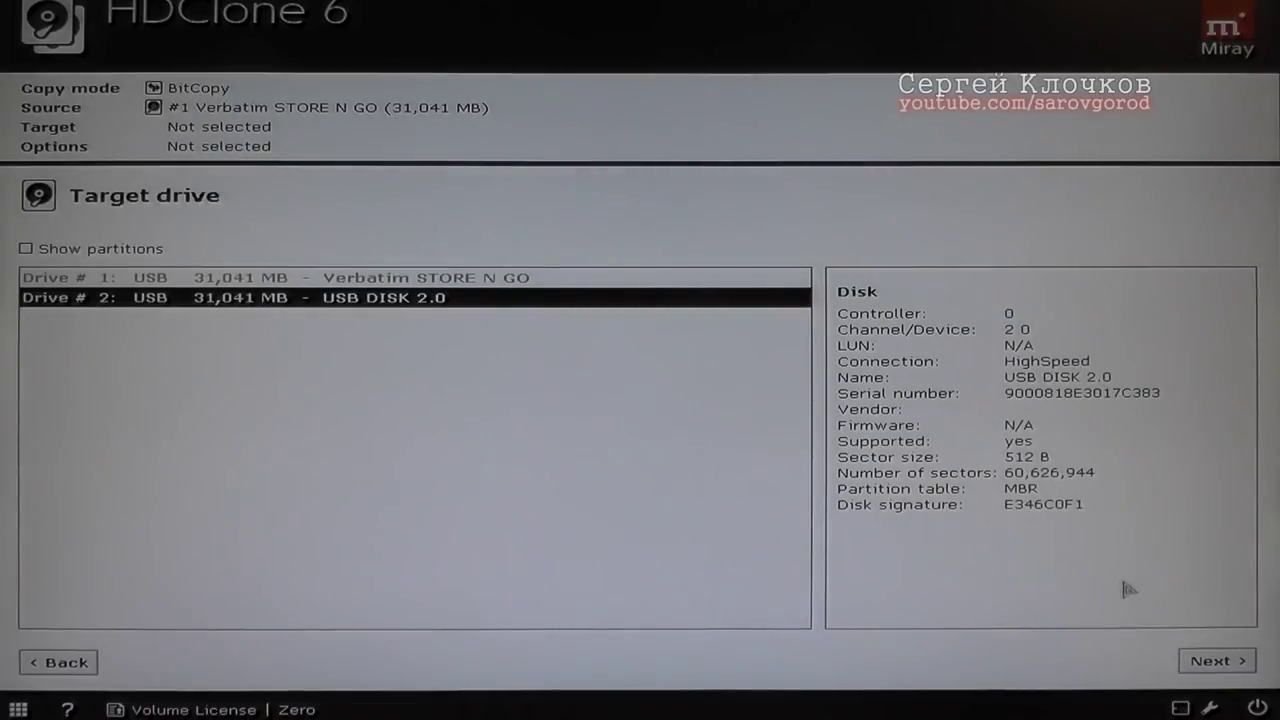
click(1207, 662)
click(1207, 662)
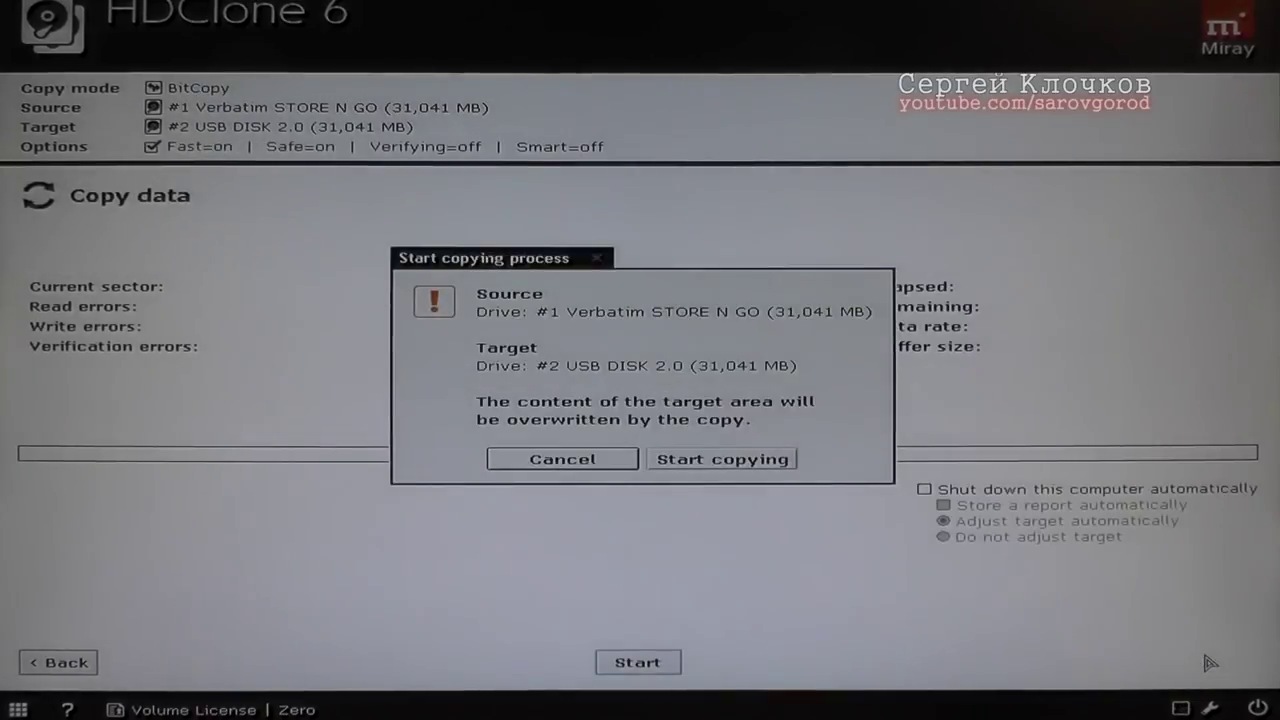
click(770, 462)
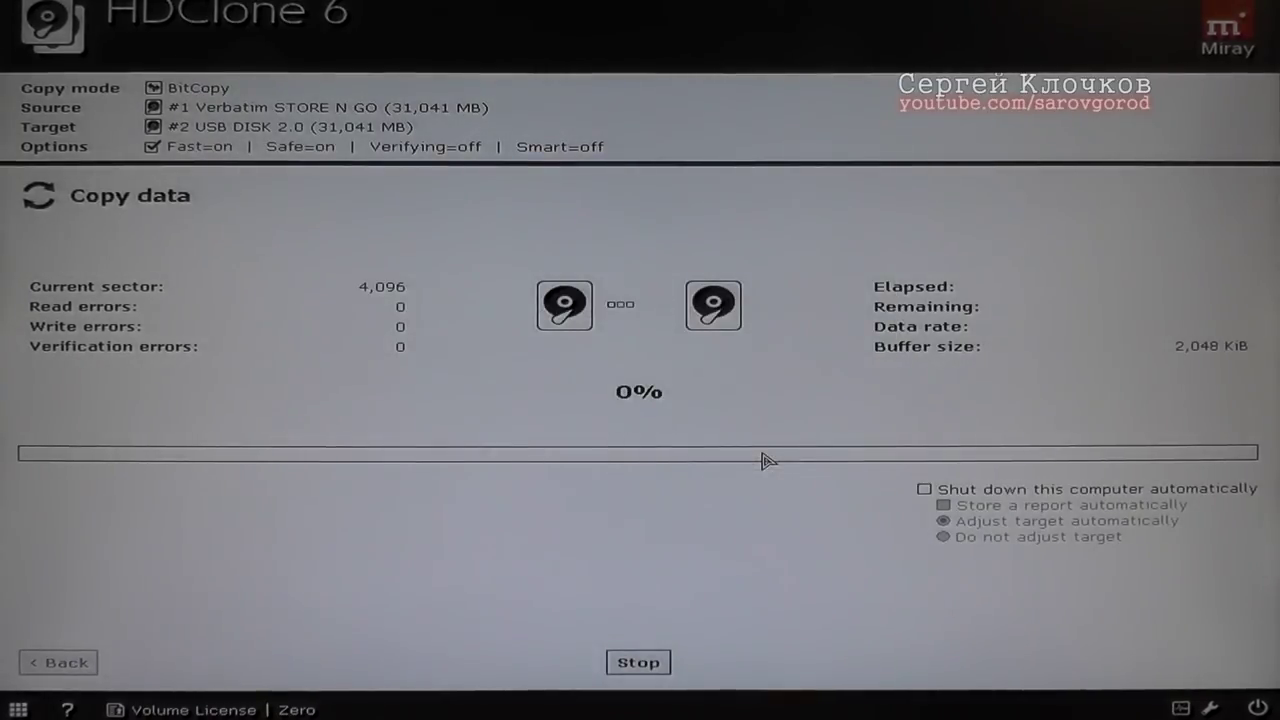